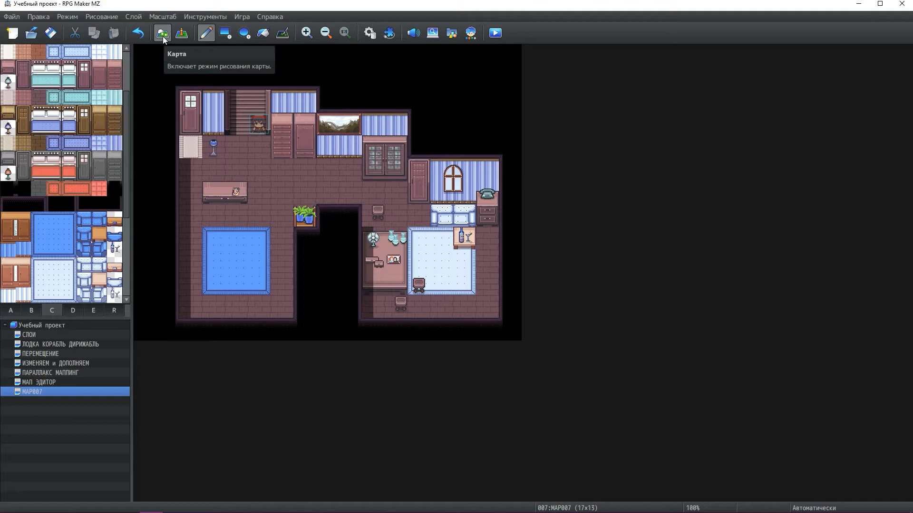
# Paint region IDs 1, 2 and 12 as three horizontal rows across the upper part of the house map
pyautogui.click(112, 312)
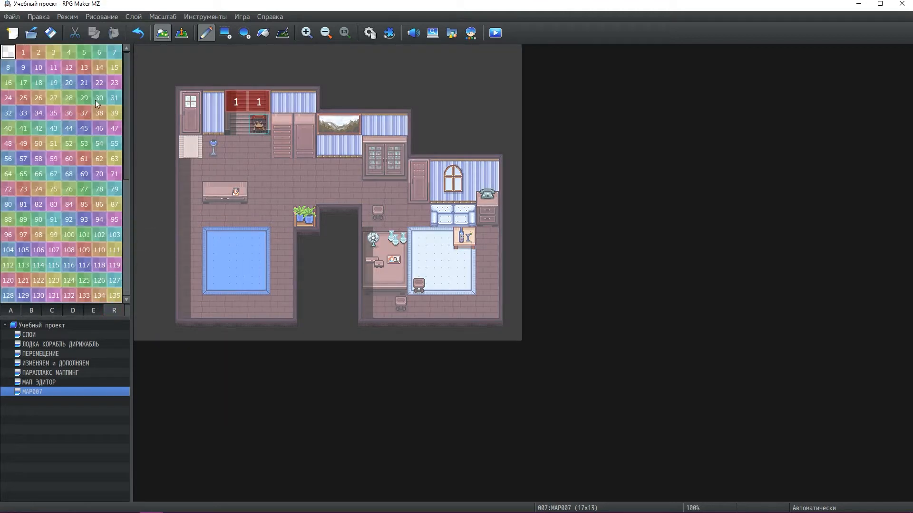
pyautogui.click(23, 52)
pyautogui.moveTo(191, 102); pyautogui.dragTo(512, 100)
pyautogui.click(38, 52)
pyautogui.moveTo(190, 125); pyautogui.dragTo(509, 125)
pyautogui.click(69, 68)
pyautogui.moveTo(201, 151); pyautogui.dragTo(487, 153)
# Paint region 46 strokes mid-map, fill the lower map with a region 50 rectangle, and cover its middle rows with region 53
pyautogui.click(99, 128)
pyautogui.moveTo(236, 216); pyautogui.dragTo(373, 215)
pyautogui.moveTo(389, 249)
pyautogui.mouseDown()
pyautogui.moveTo(296, 257)
pyautogui.moveTo(343, 277)
pyautogui.moveTo(333, 264)
pyautogui.moveTo(339, 221)
pyautogui.moveTo(376, 264)
pyautogui.moveTo(366, 228)
pyautogui.moveTo(350, 216)
pyautogui.mouseUp()
pyautogui.click(39, 143)
pyautogui.click(225, 33)
pyautogui.moveTo(192, 172); pyautogui.dragTo(510, 331)
pyautogui.click(84, 143)
pyautogui.moveTo(201, 199)
pyautogui.mouseDown()
pyautogui.moveTo(285, 239)
pyautogui.moveTo(509, 285)
pyautogui.mouseUp()
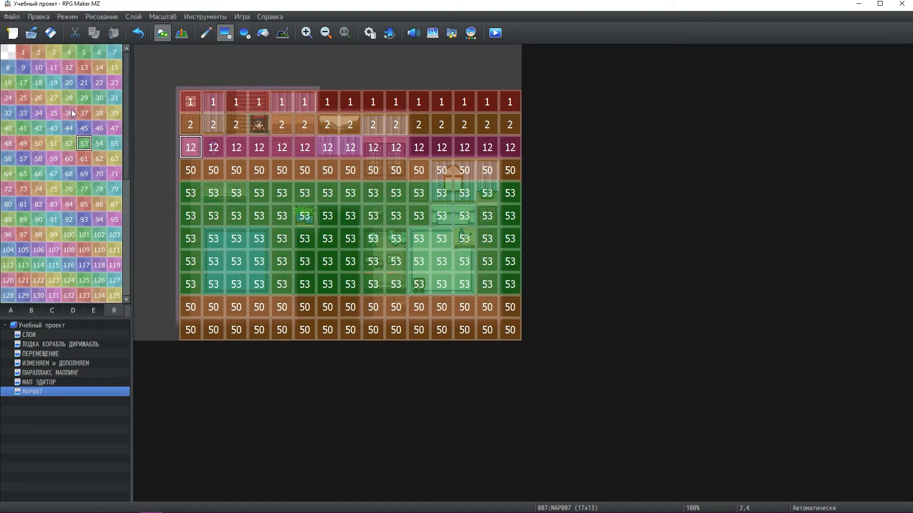
# Erase all region IDs from the map with one rectangle of the blank region
pyautogui.click(8, 52)
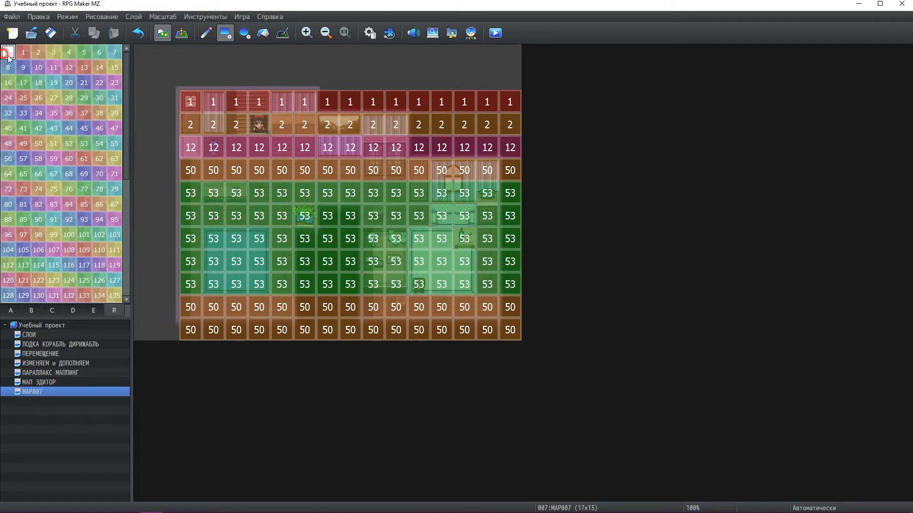
pyautogui.moveTo(184, 105)
pyautogui.mouseDown()
pyautogui.moveTo(452, 259)
pyautogui.moveTo(514, 302)
pyautogui.moveTo(520, 331)
pyautogui.mouseUp()
# Examine the Region Movement parameters of the Cyclone-Maps plugin, including the blocked region for events
pyautogui.click(390, 34)
pyautogui.doubleClick(352, 149)
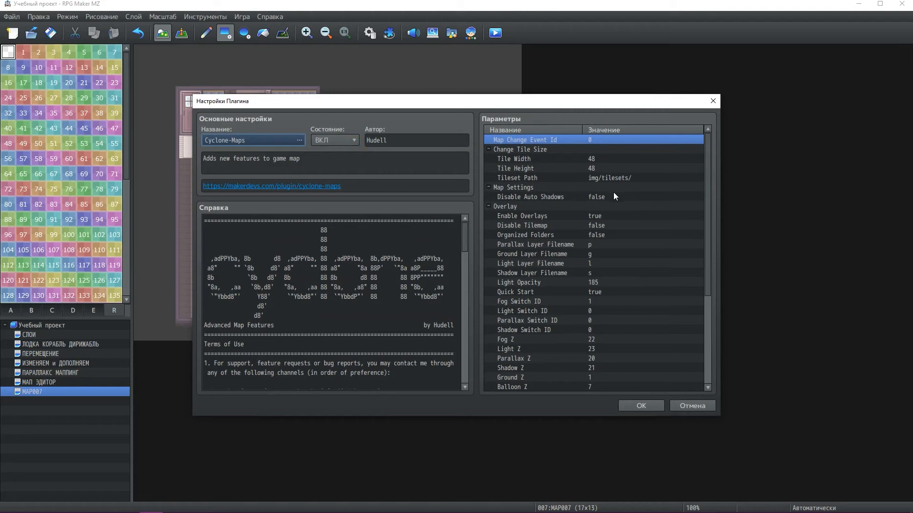
pyautogui.scroll(-5, 613, 192)
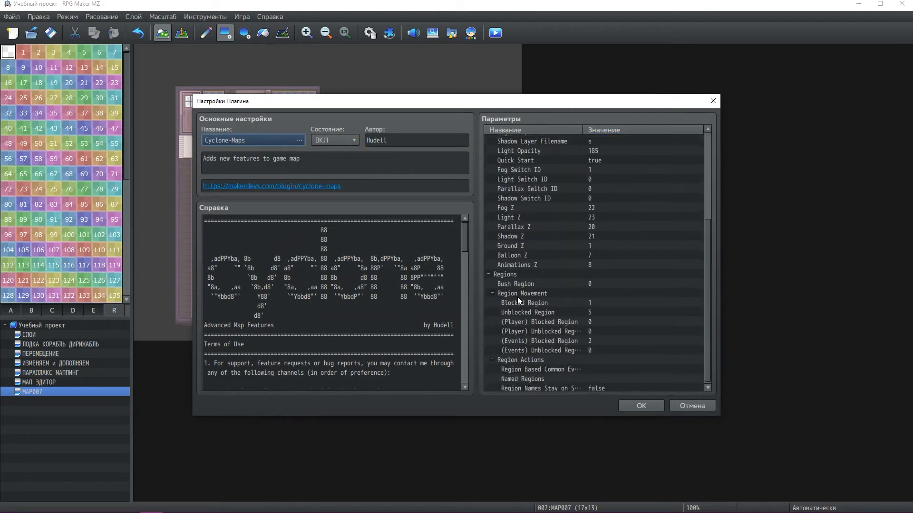
pyautogui.click(552, 302)
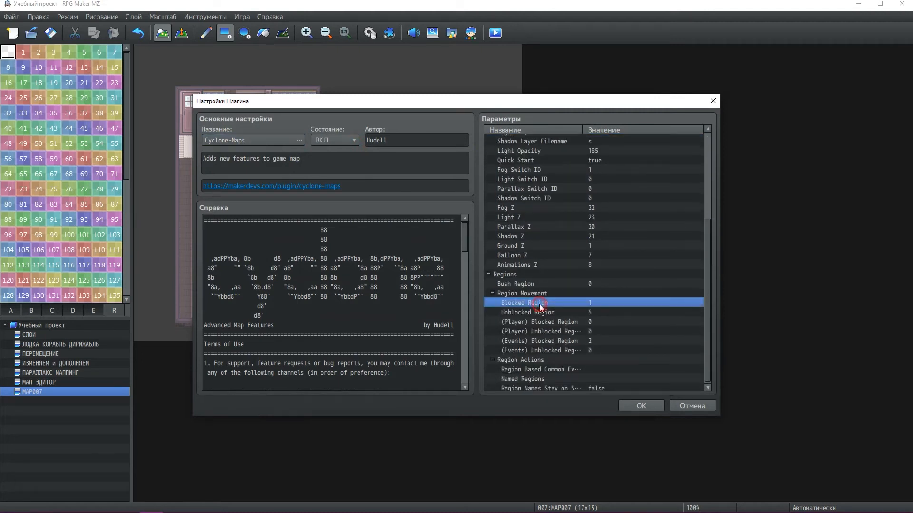
pyautogui.click(592, 312)
pyautogui.click(545, 341)
pyautogui.doubleClick(617, 344)
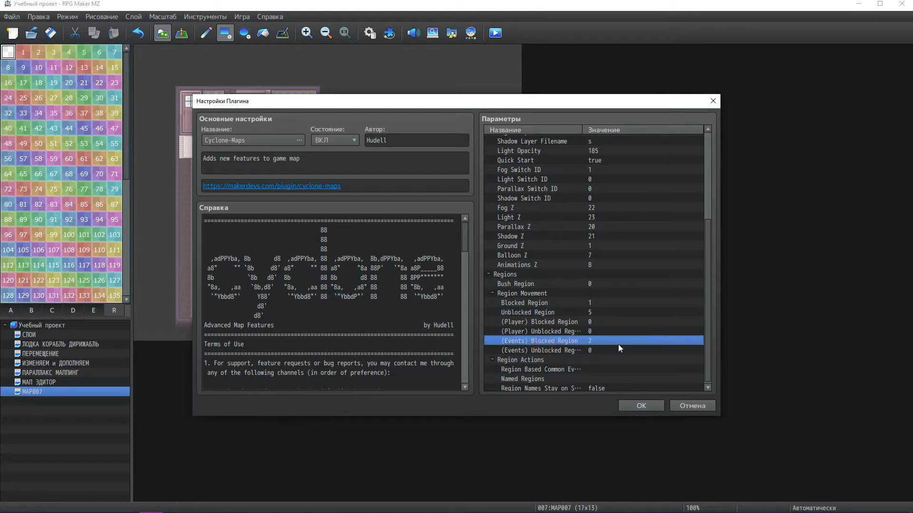
pyautogui.click(377, 253)
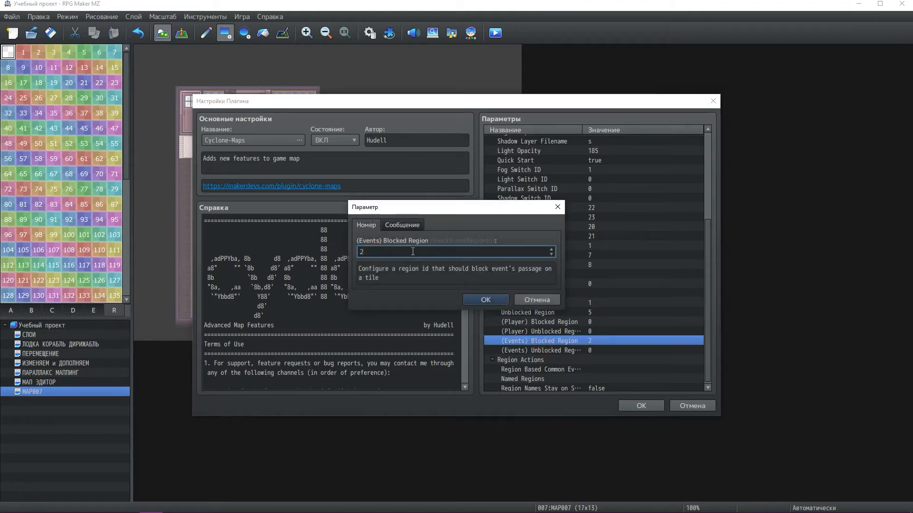
pyautogui.click(495, 300)
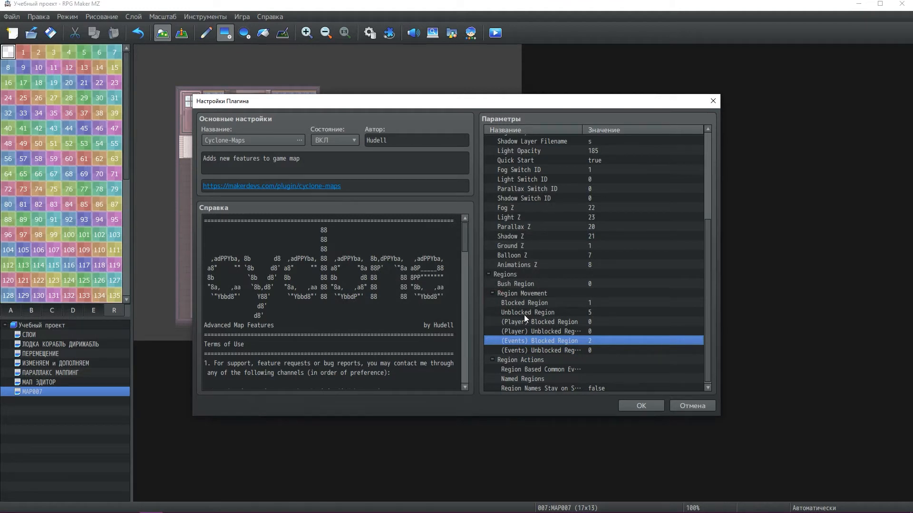
pyautogui.click(640, 405)
# Surround the blue carpet with a closed, one-tile-wide border of region 2
pyautogui.click(188, 217)
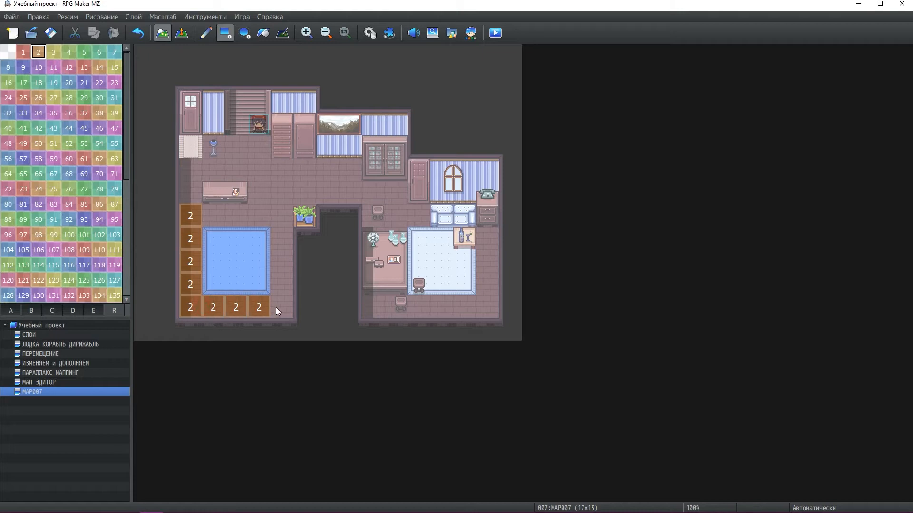
pyautogui.moveTo(281, 218); pyautogui.dragTo(281, 284)
pyautogui.moveTo(214, 216); pyautogui.dragTo(276, 217)
# Playtest the map and walk the character around the blue carpet to check how region 2 blocks the pig event
pyautogui.press('F6')
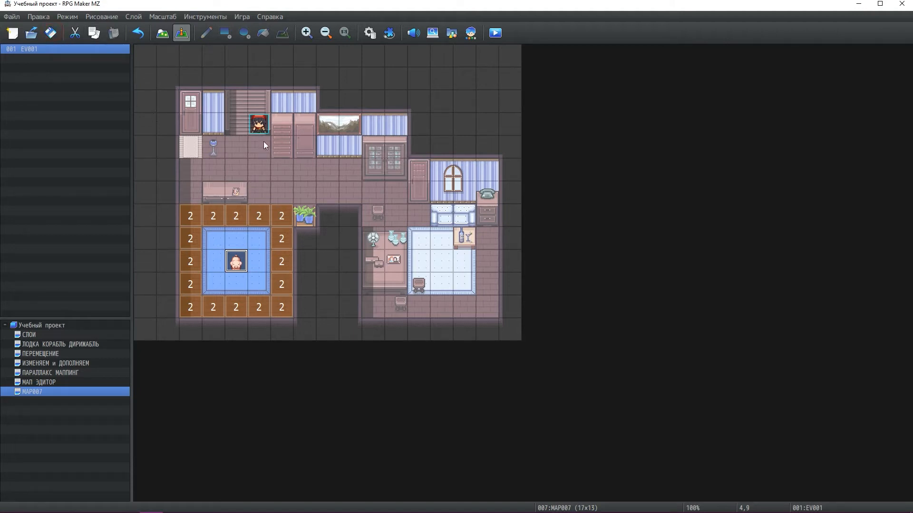
pyautogui.hotkey('ctrl', 'r')
pyautogui.press('Down')
pyautogui.click(490, 252)
pyautogui.click(505, 220)
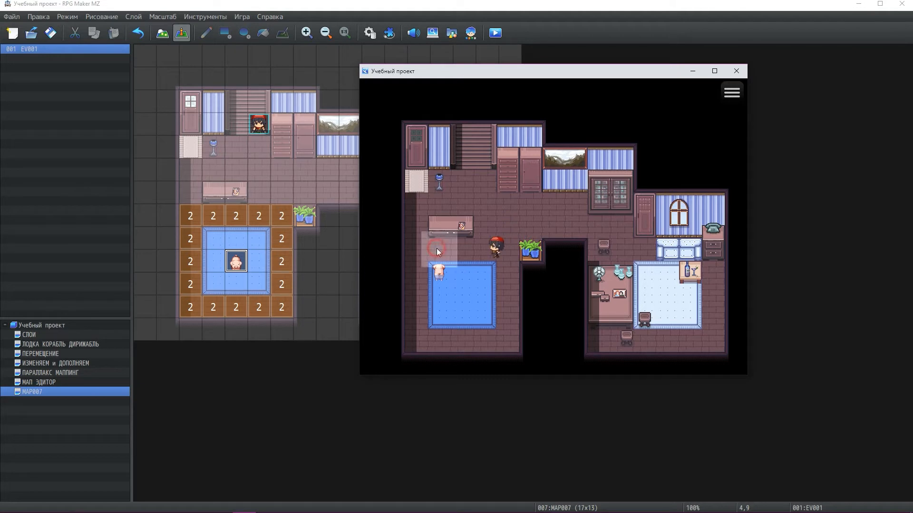
pyautogui.click(496, 245)
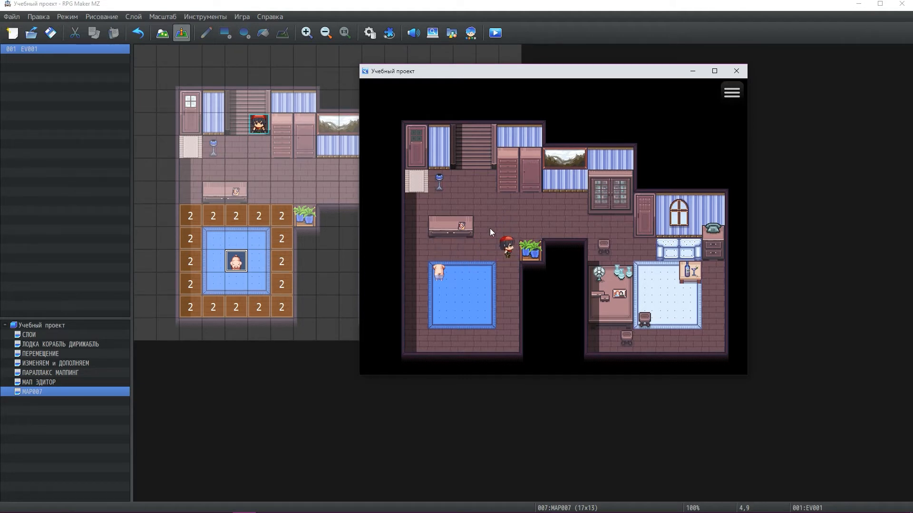
pyautogui.click(490, 242)
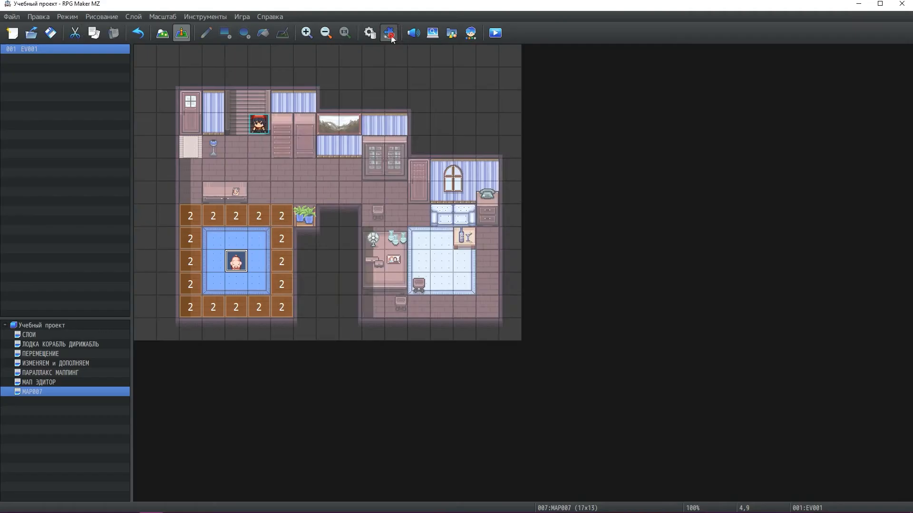
# Add the Galv_ShadowDarken plugin and set its Shadow Regions to 8,9
pyautogui.click(389, 32)
pyautogui.doubleClick(315, 158)
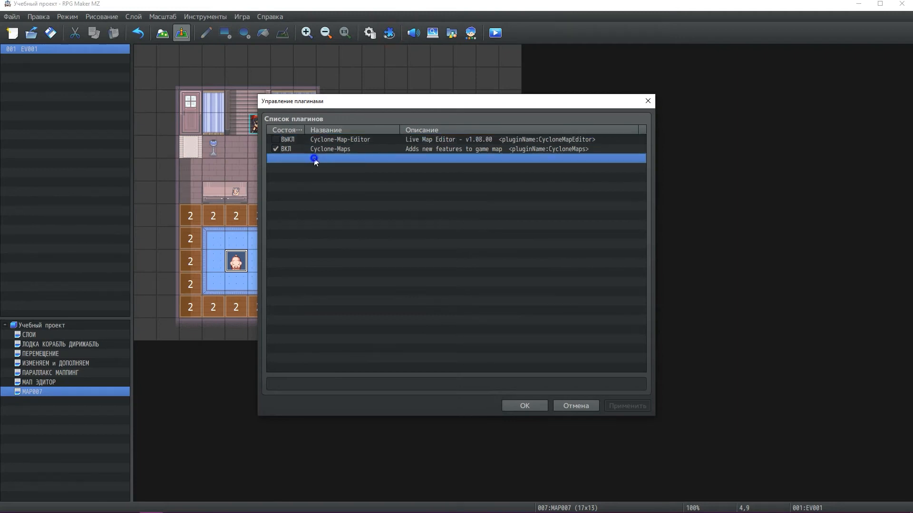
pyautogui.click(249, 141)
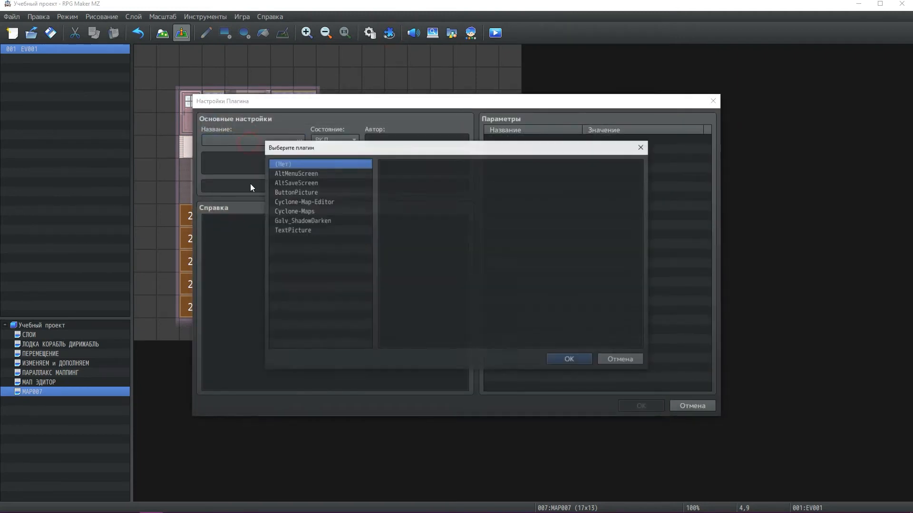
pyautogui.click(311, 220)
pyautogui.click(568, 360)
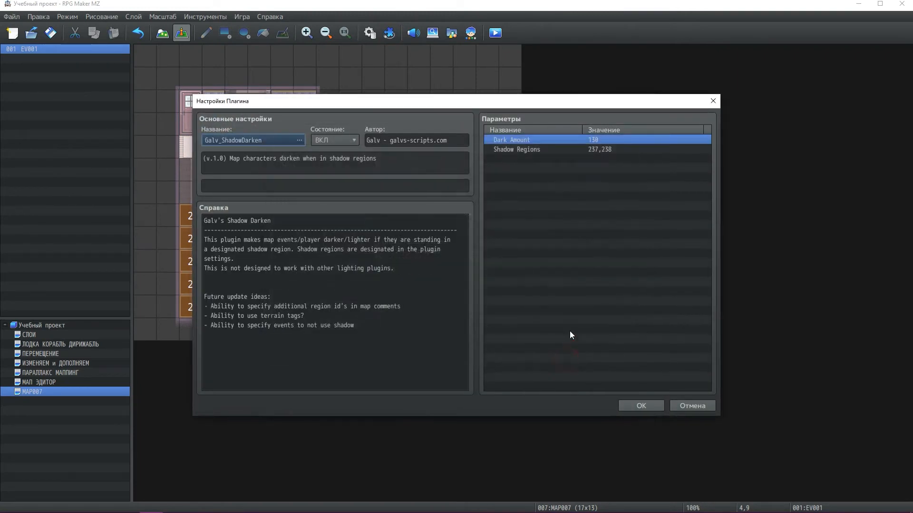
pyautogui.doubleClick(600, 150)
pyautogui.write('8')
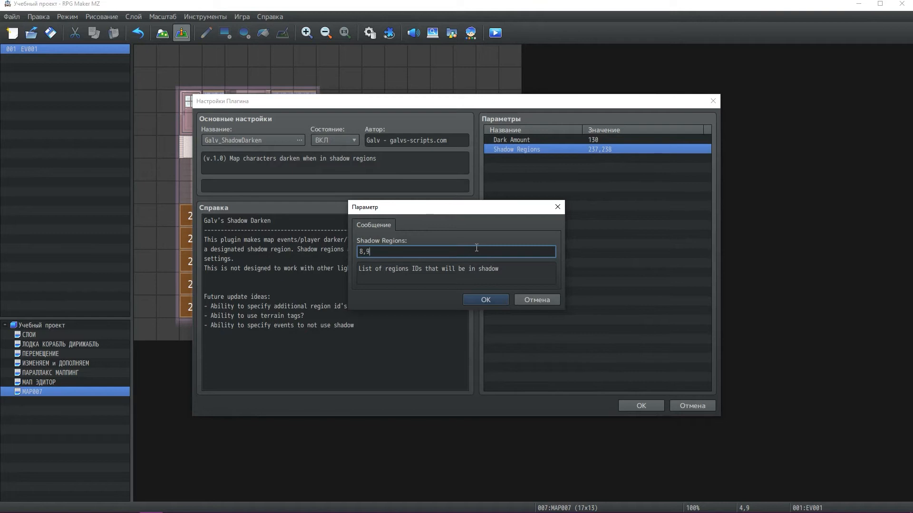
pyautogui.write(',9')
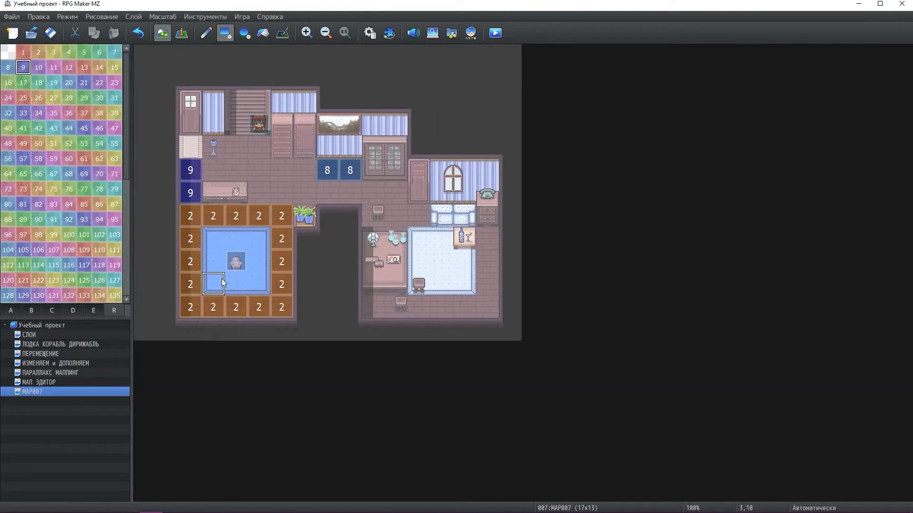
# Paint region 9 over the lowest row of the blue carpet
pyautogui.moveTo(221, 278); pyautogui.dragTo(385, 306)
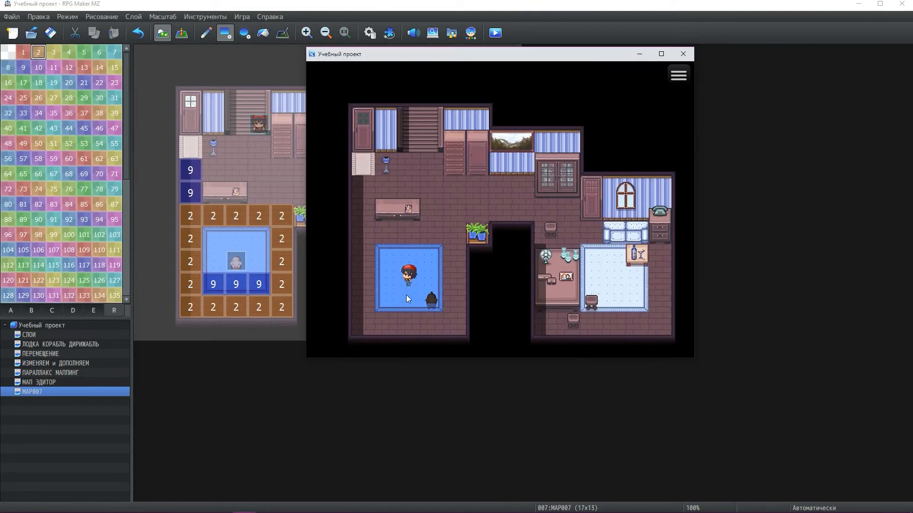
# In the playtest, walk the character between the carpet and the region 8 tiles below the wall to check the shadow darkening
pyautogui.click(406, 295)
pyautogui.click(505, 209)
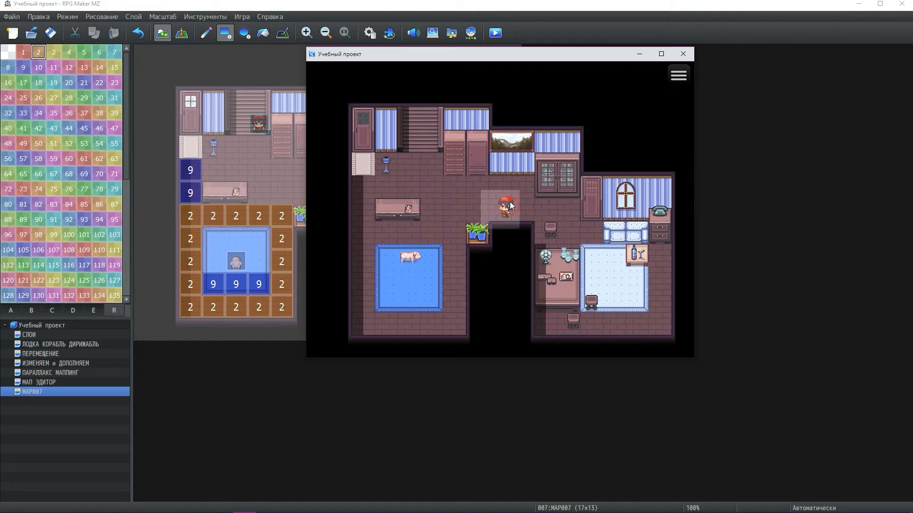
pyautogui.click(514, 186)
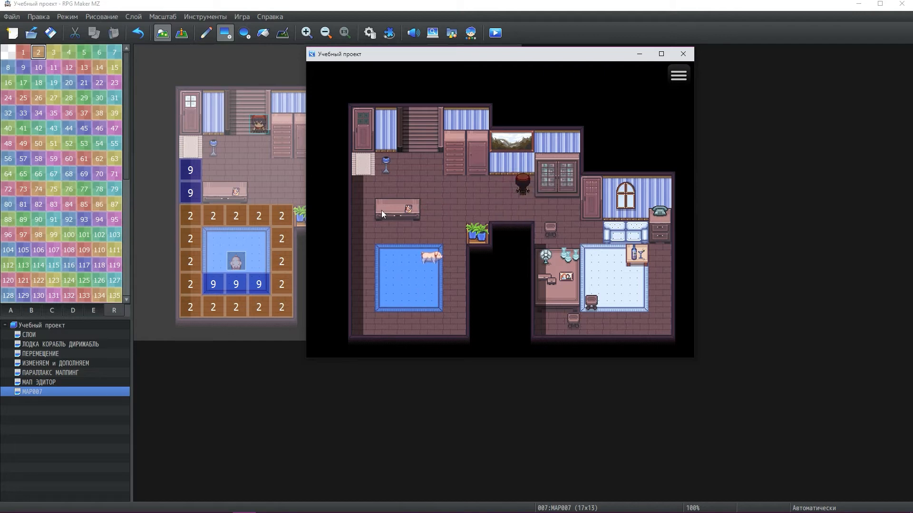
pyautogui.click(453, 189)
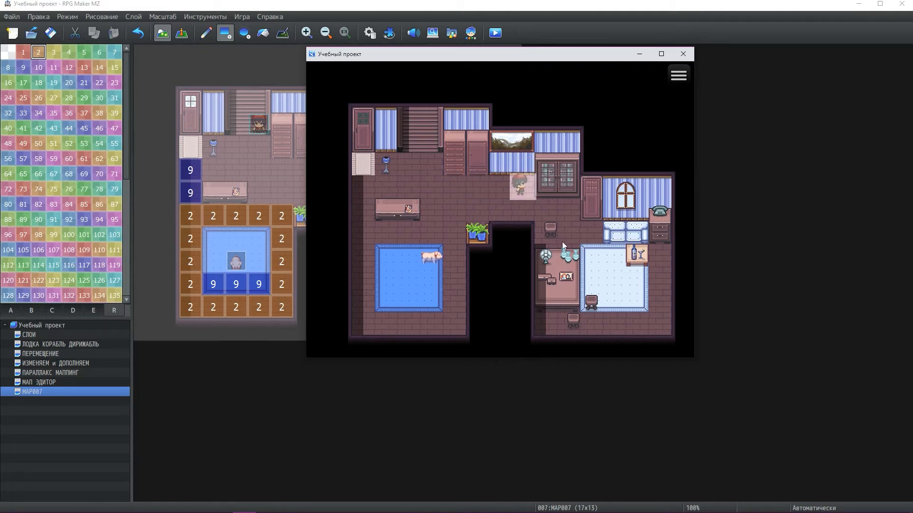
pyautogui.click(431, 186)
pyautogui.click(518, 186)
pyautogui.click(455, 191)
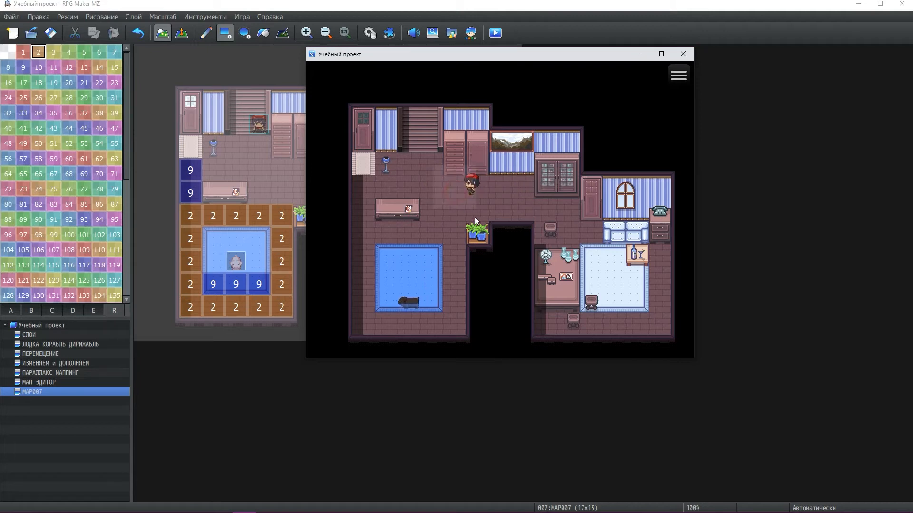
pyautogui.click(453, 216)
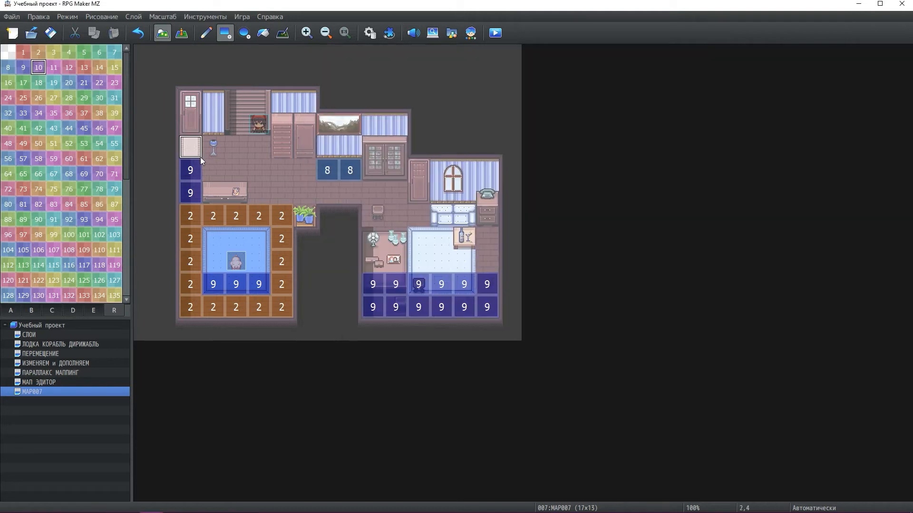
# Paint region 10 on the white mat below the door and start a new event at map position 14,3
pyautogui.click(195, 153)
pyautogui.click(420, 209)
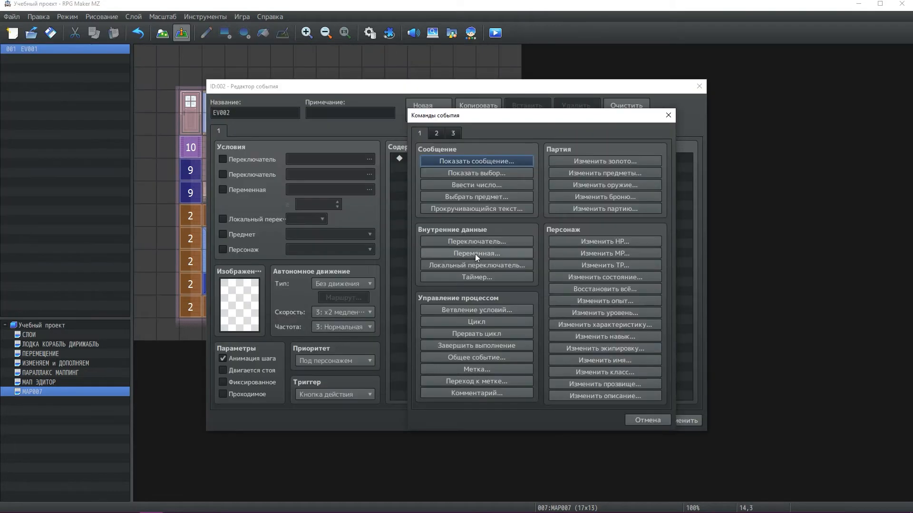
pyautogui.click(475, 254)
pyautogui.click(475, 329)
pyautogui.click(546, 328)
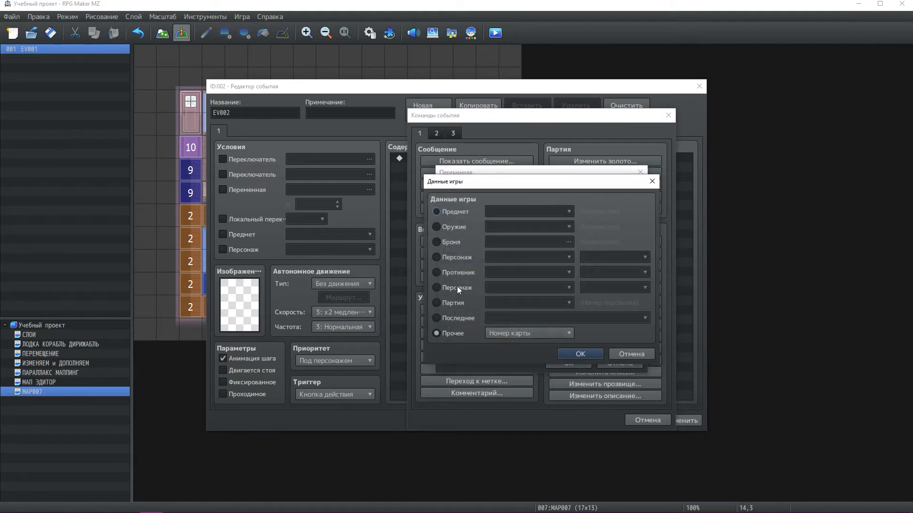
pyautogui.click(497, 287)
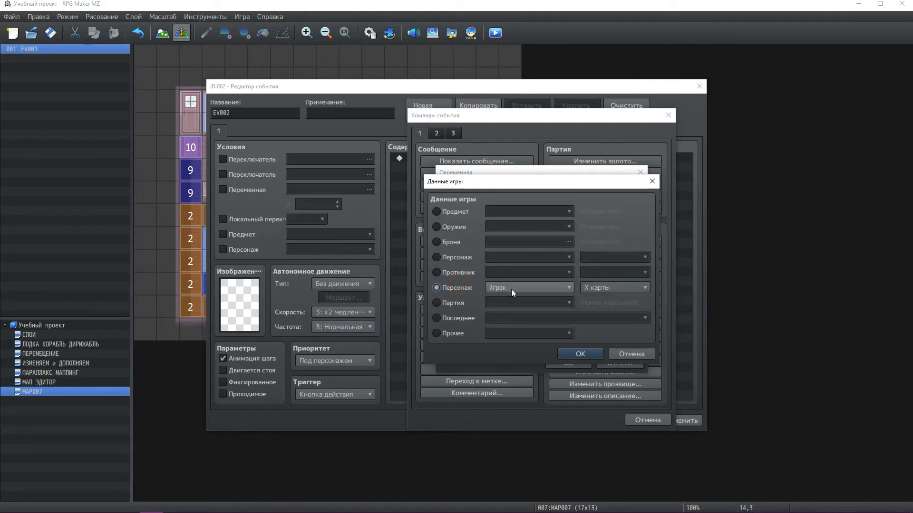
pyautogui.click(597, 288)
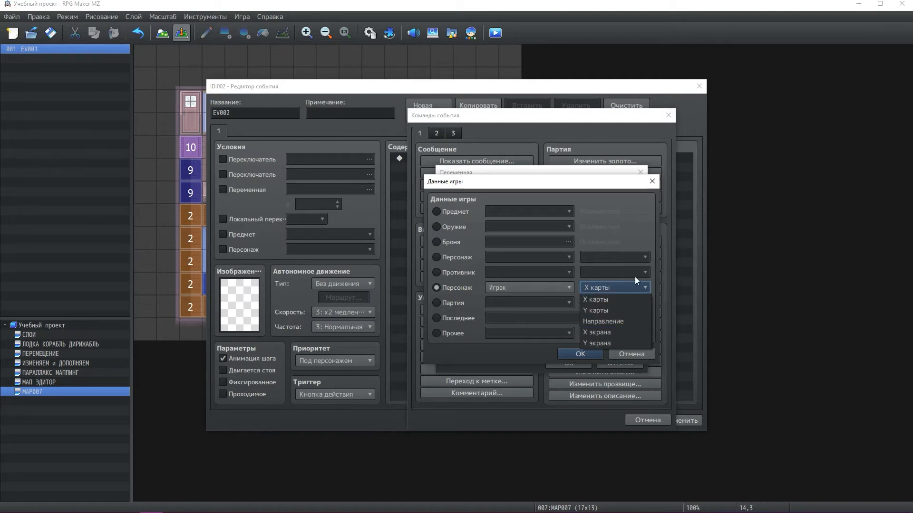
pyautogui.click(638, 235)
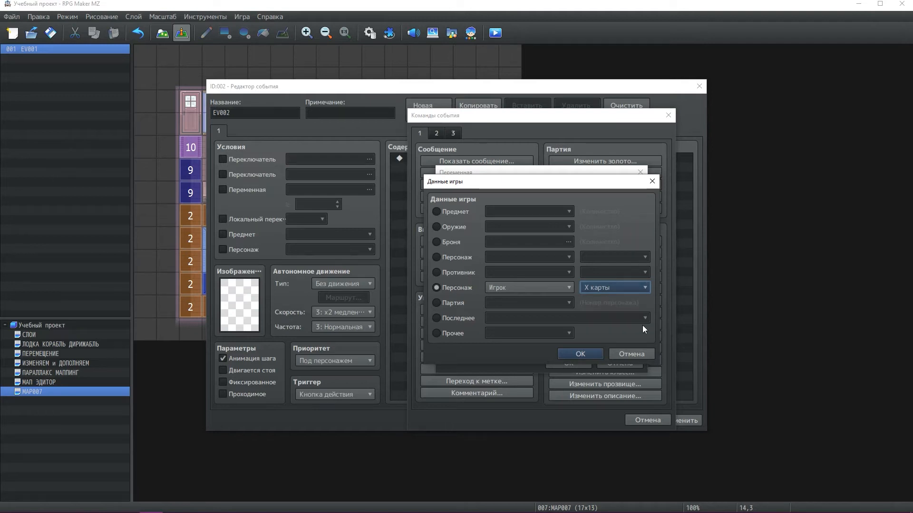
pyautogui.click(634, 356)
pyautogui.click(630, 364)
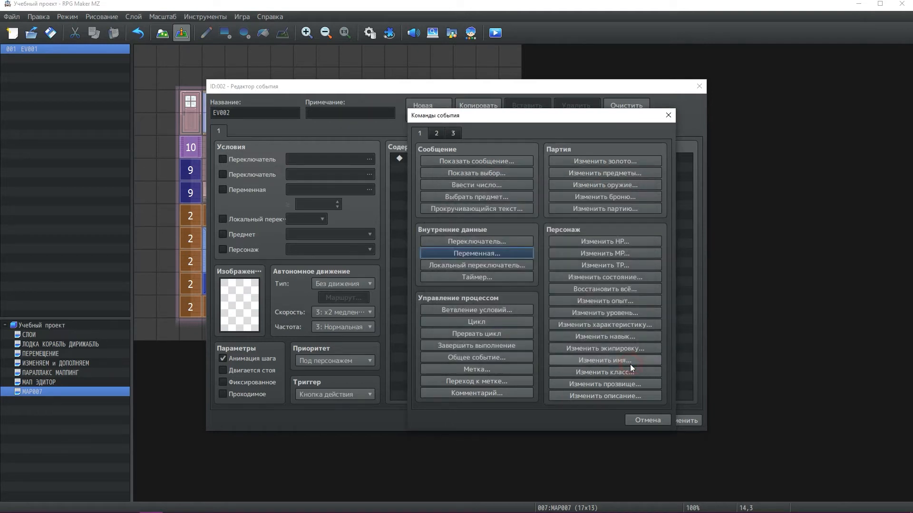
pyautogui.click(658, 420)
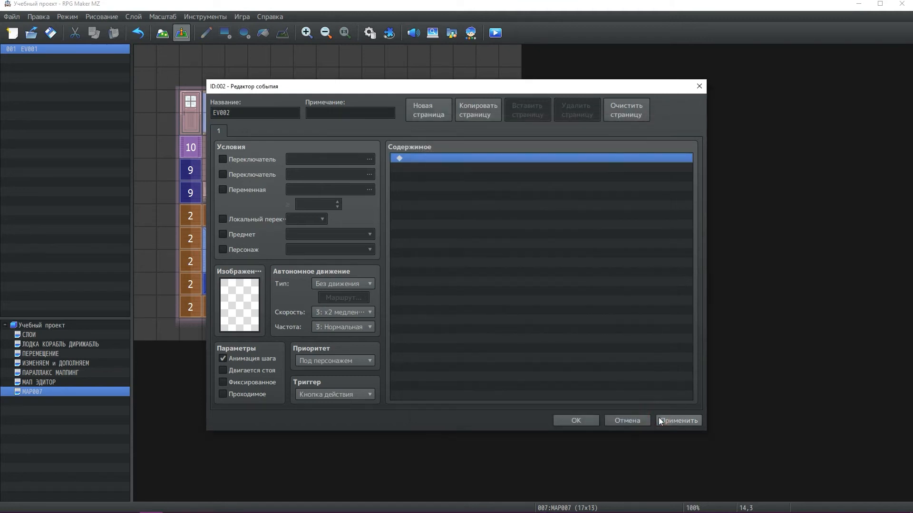
# Add a Get Location Info command to the new event and store its result in variable 0001 регион
pyautogui.rightClick(484, 160)
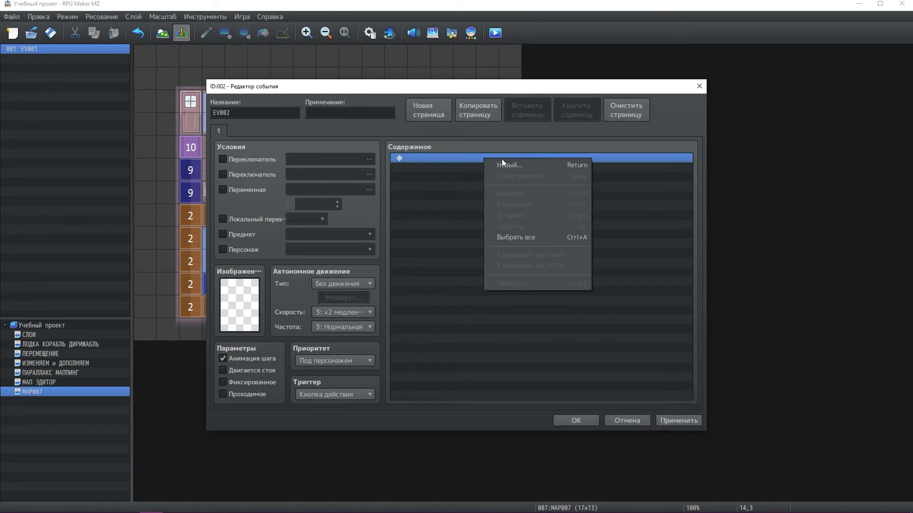
pyautogui.click(515, 162)
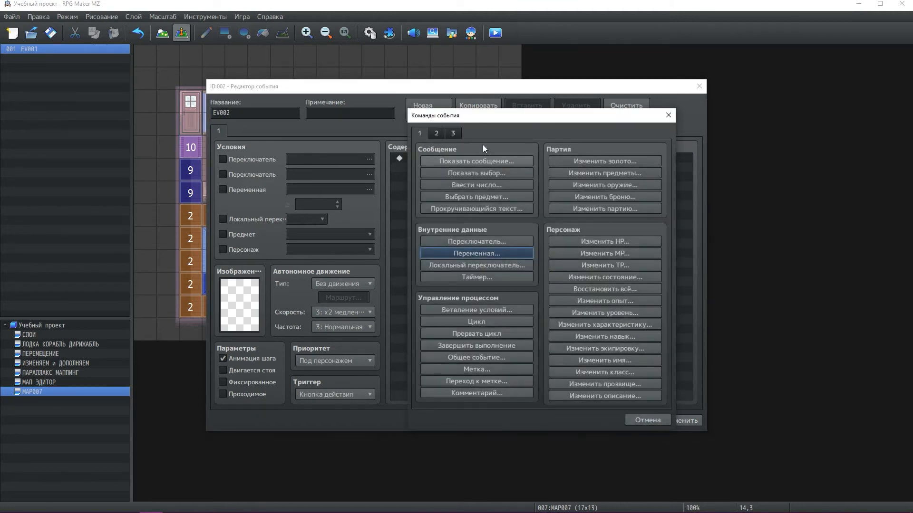
pyautogui.click(452, 133)
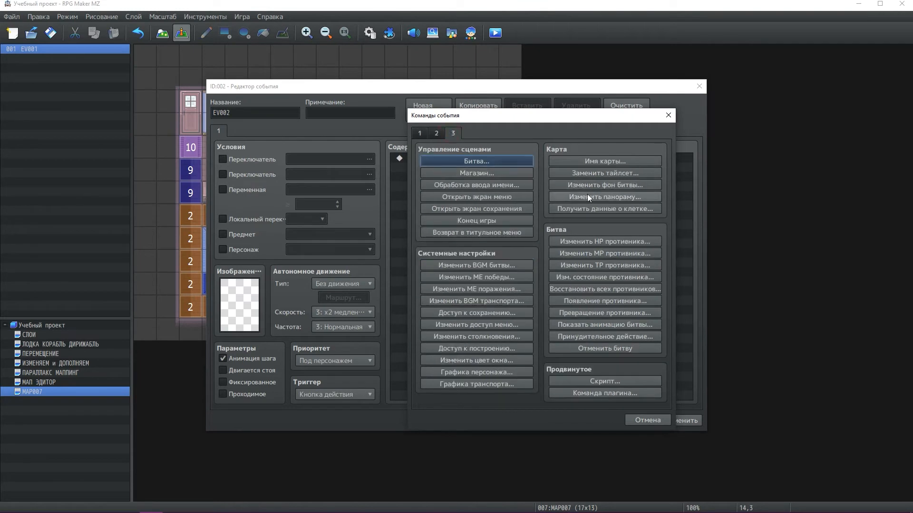
pyautogui.click(613, 210)
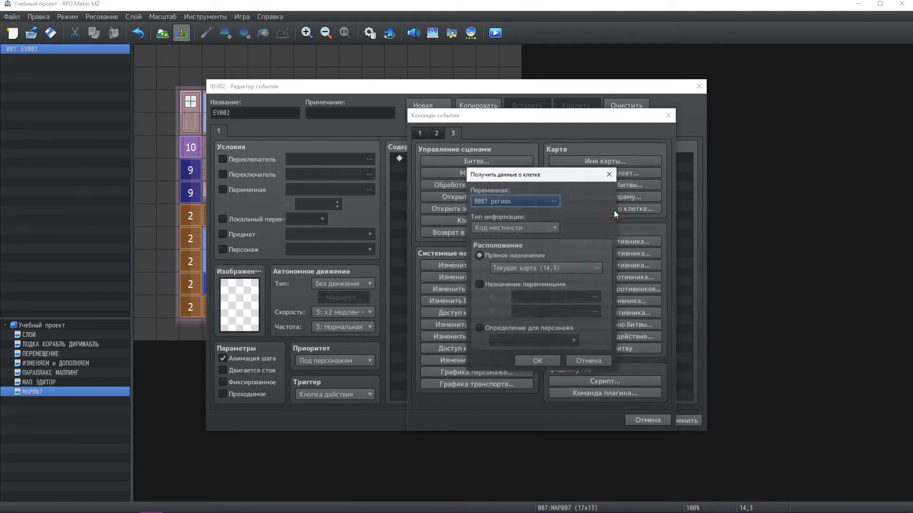
pyautogui.click(492, 200)
pyautogui.click(557, 174)
pyautogui.click(563, 169)
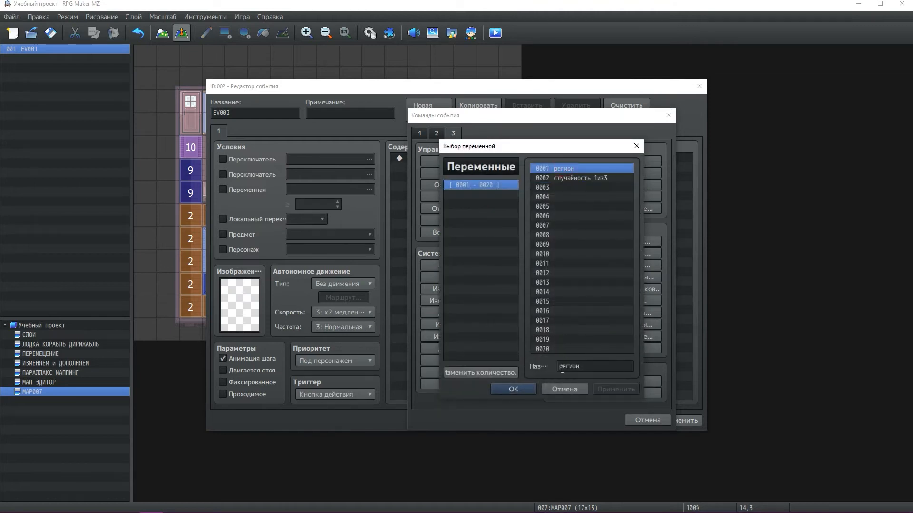
pyautogui.click(515, 389)
# Set the information type to Номер региона, read it at the character Игрок, and apply the command to the event
pyautogui.click(501, 225)
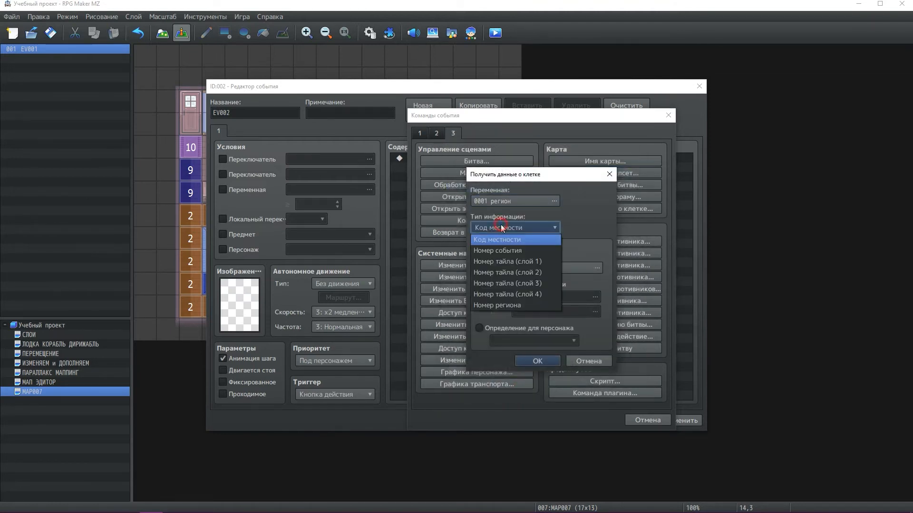
pyautogui.click(506, 305)
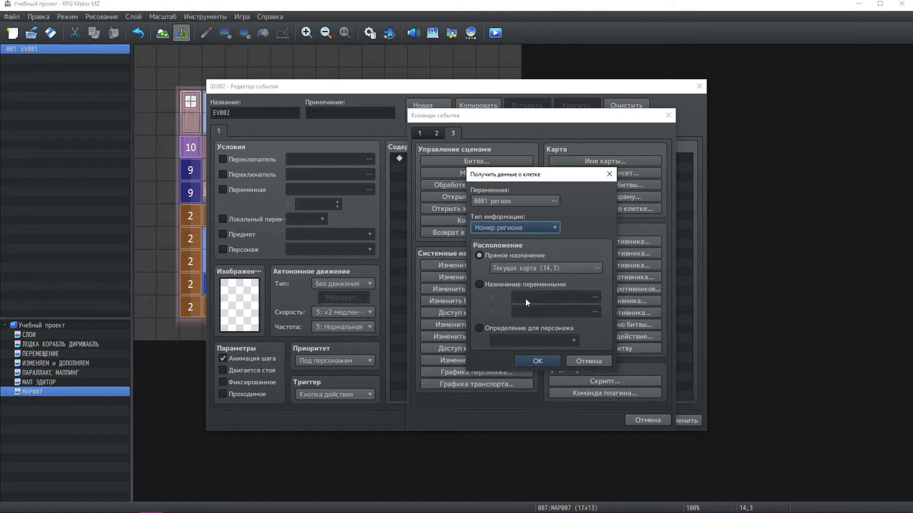
pyautogui.click(481, 327)
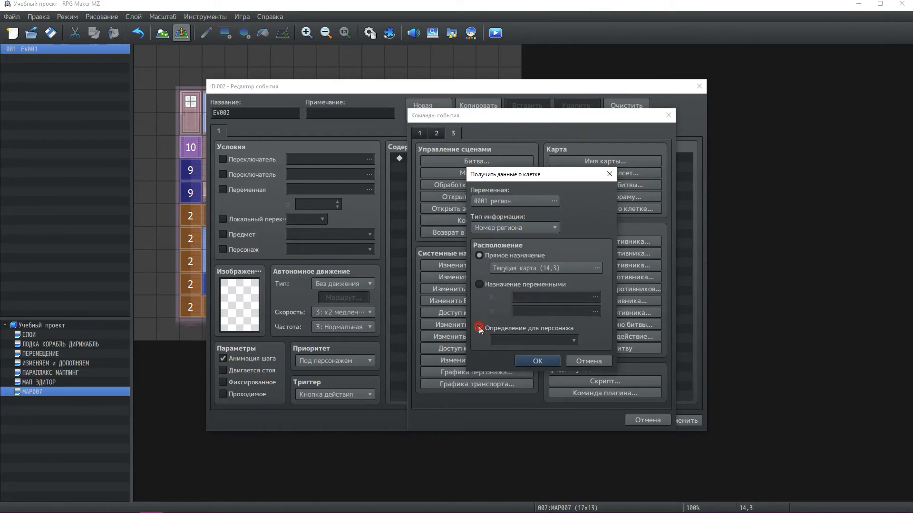
pyautogui.click(529, 340)
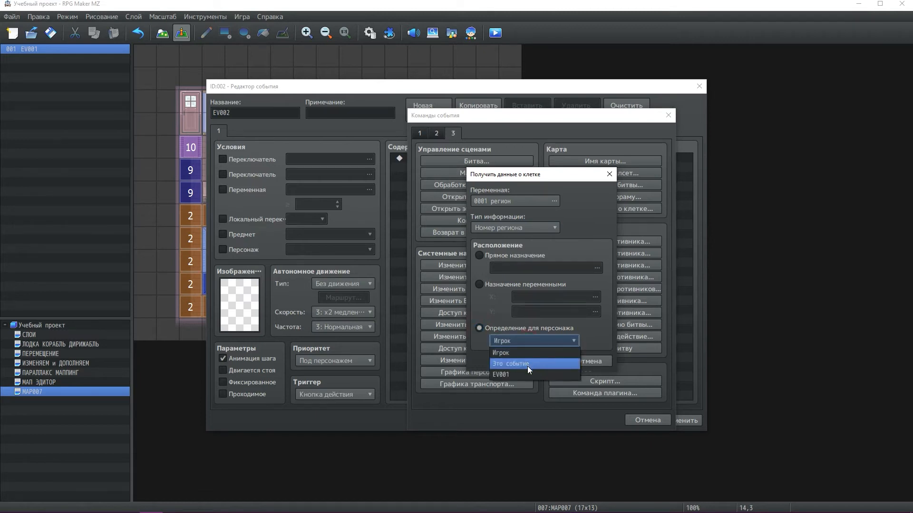
pyautogui.click(524, 355)
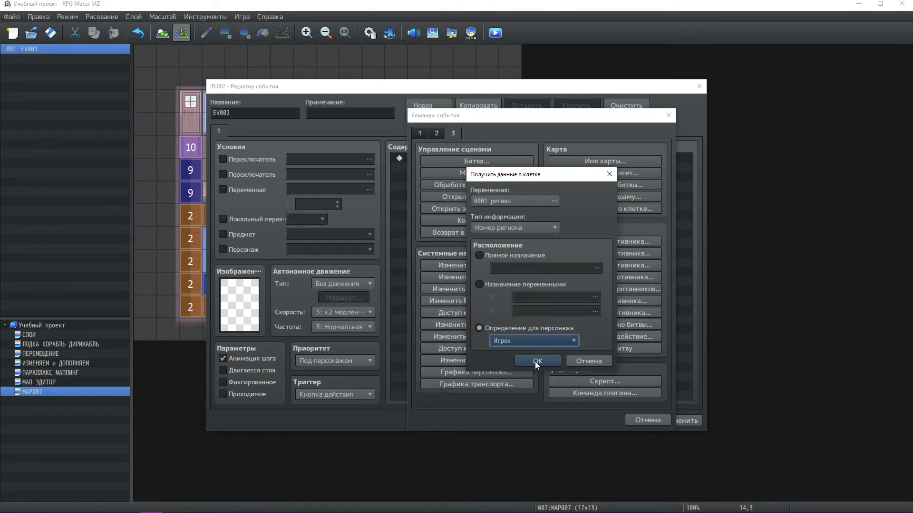
pyautogui.click(537, 361)
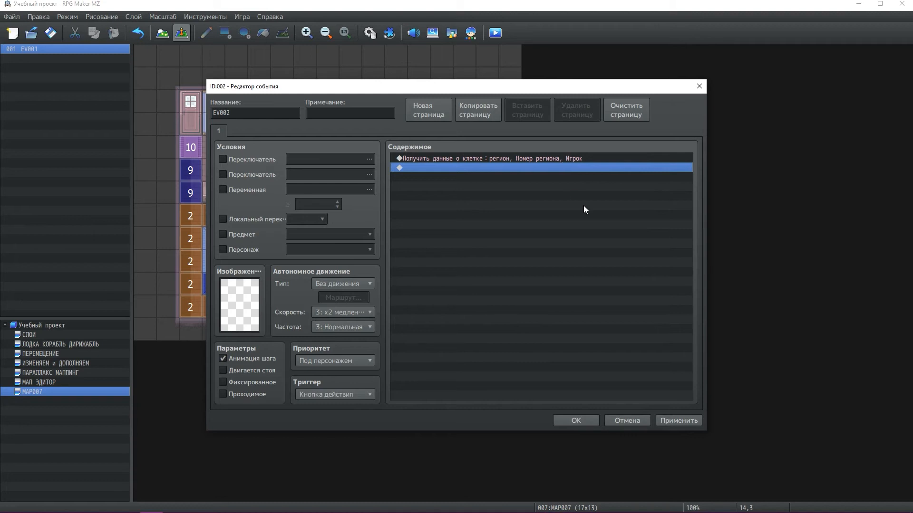
pyautogui.click(678, 425)
# Add a conditional branch to the event that checks whether variable 0001 регион equals the constant 10
pyautogui.rightClick(471, 169)
pyautogui.click(491, 172)
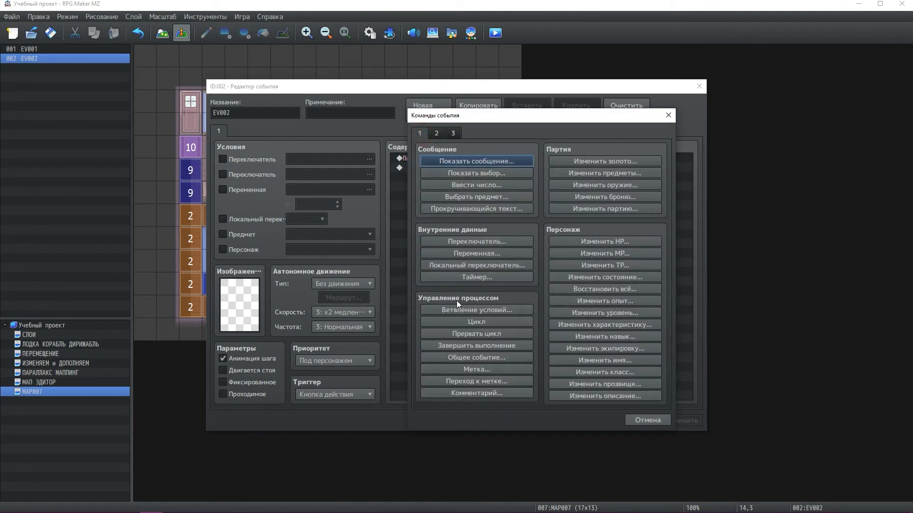
pyautogui.click(457, 310)
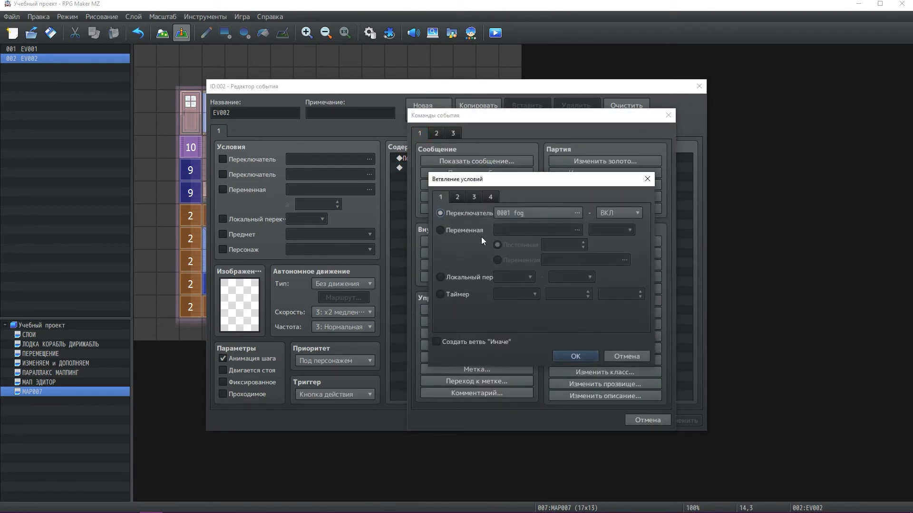
pyautogui.click(481, 231)
pyautogui.doubleClick(567, 244)
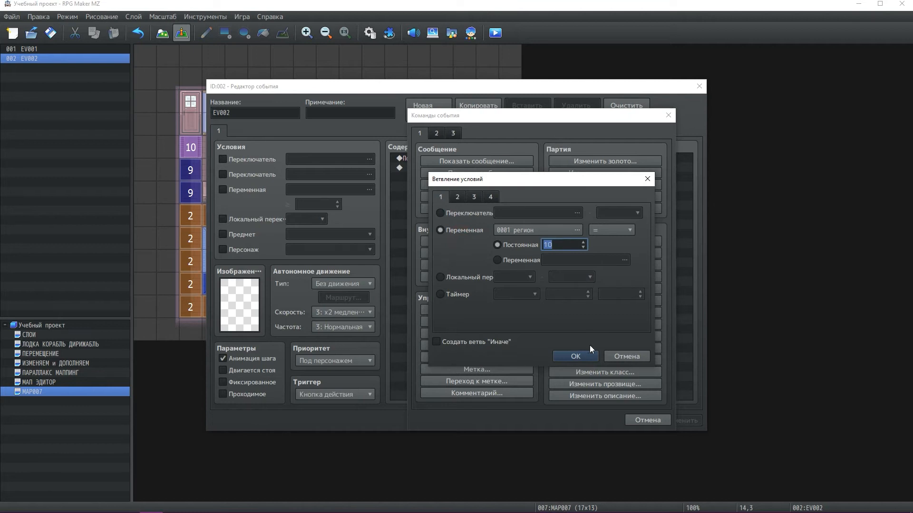
pyautogui.click(586, 357)
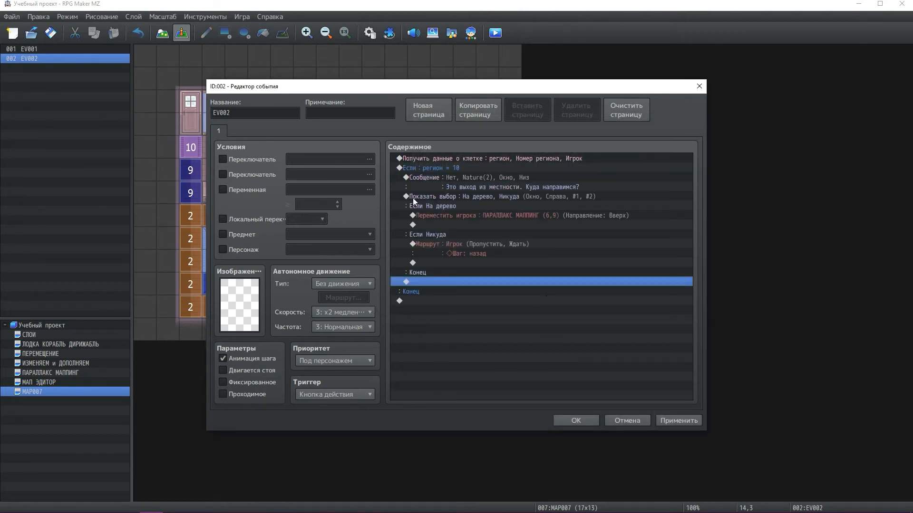
# Set the event's trigger to Параллельно and apply the change
pyautogui.click(320, 394)
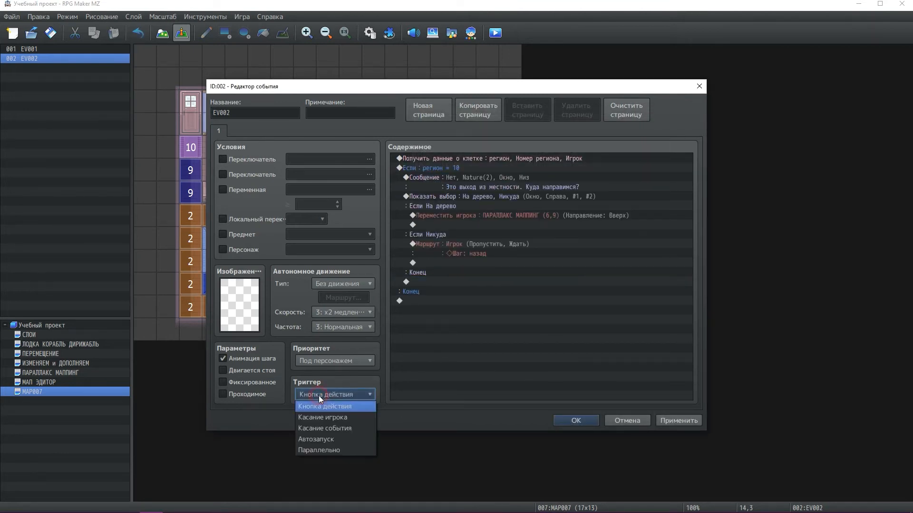
pyautogui.click(319, 450)
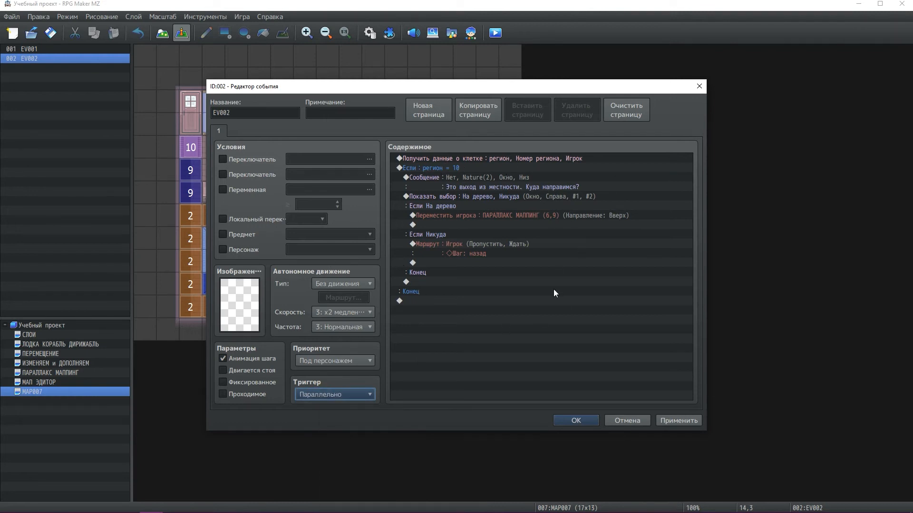
pyautogui.click(674, 421)
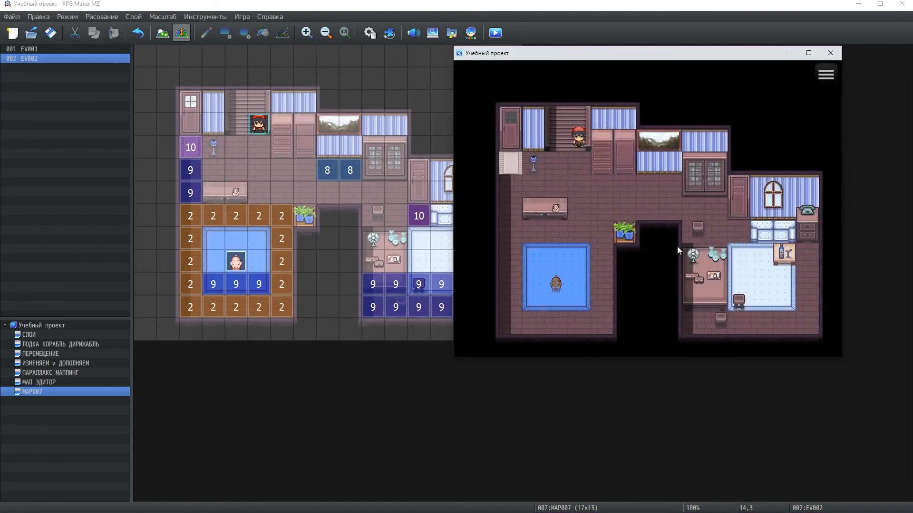
# In the playtest, walk onto the region 10 tiles at the door mat and beside the sofa, answering Никуда to each exit question
pyautogui.click(518, 190)
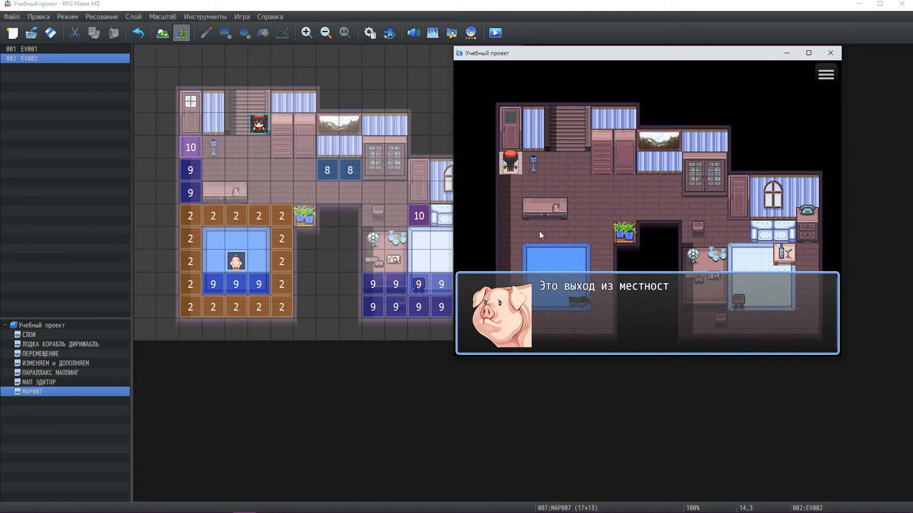
pyautogui.click(796, 255)
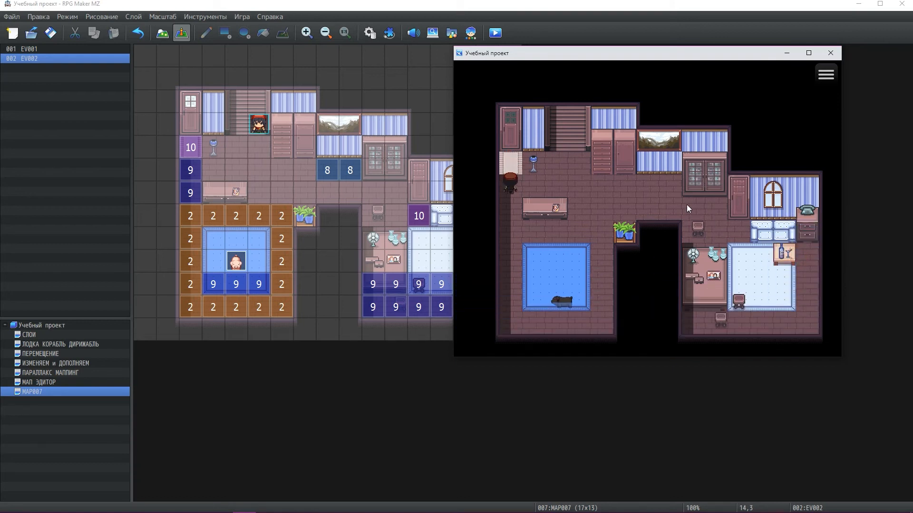
pyautogui.click(731, 230)
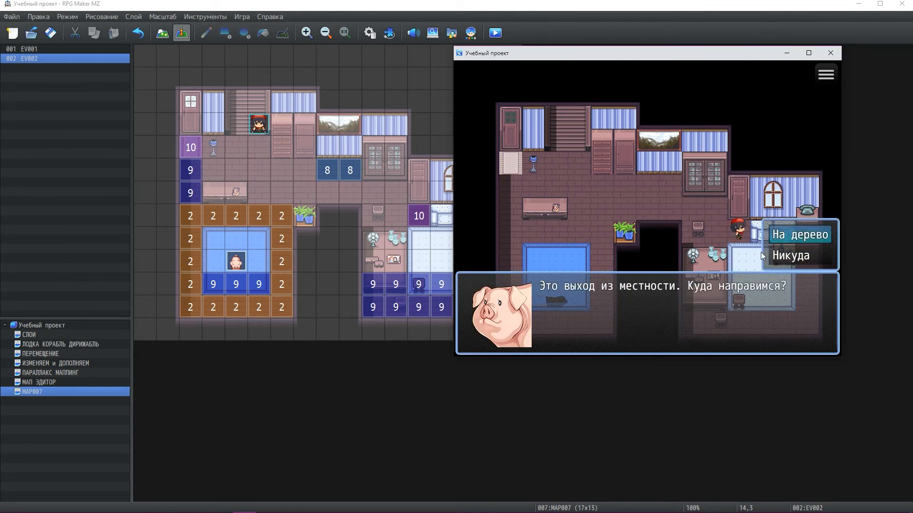
pyautogui.click(787, 256)
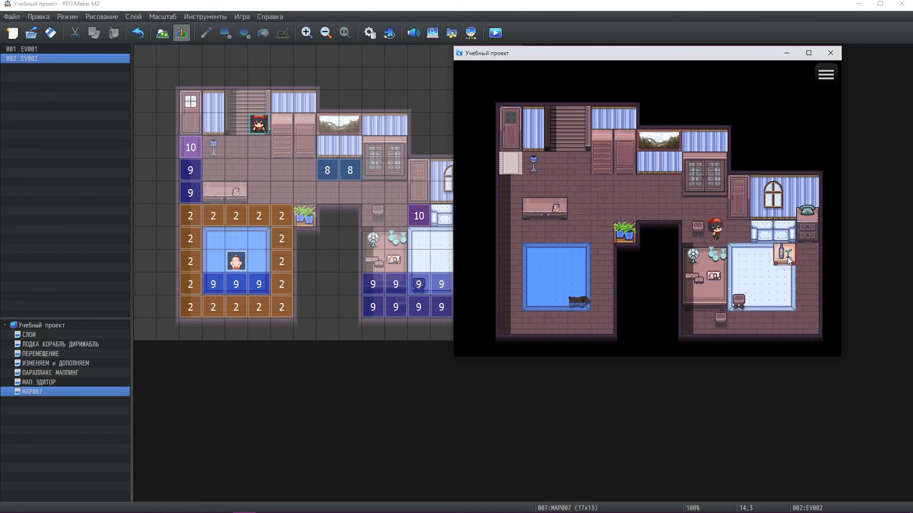
pyautogui.click(654, 195)
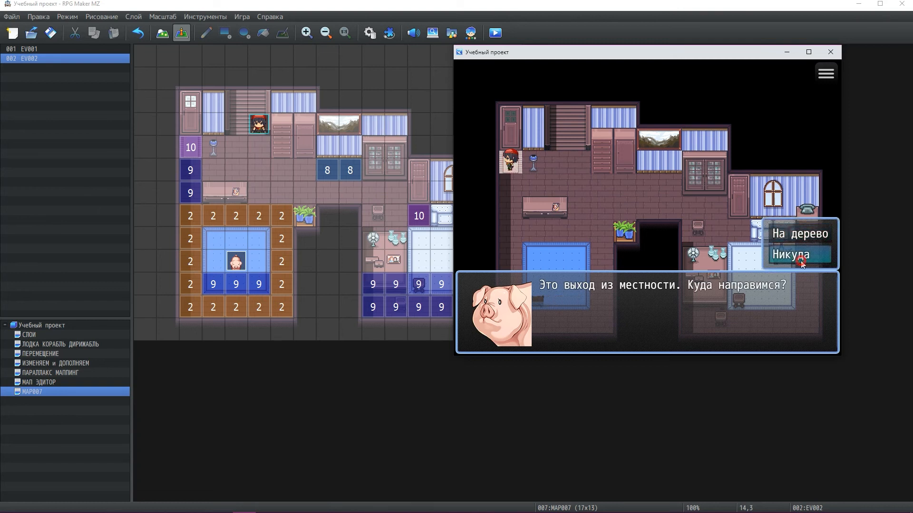
pyautogui.click(805, 260)
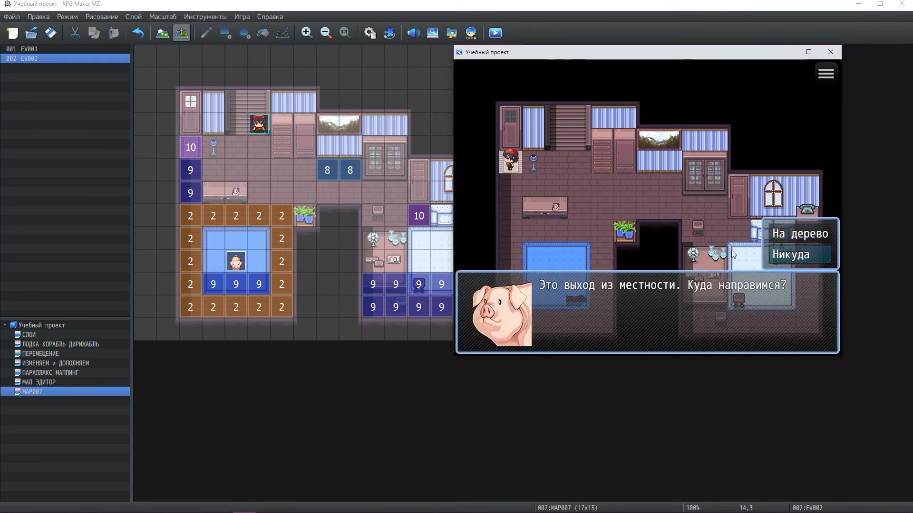
pyautogui.click(797, 256)
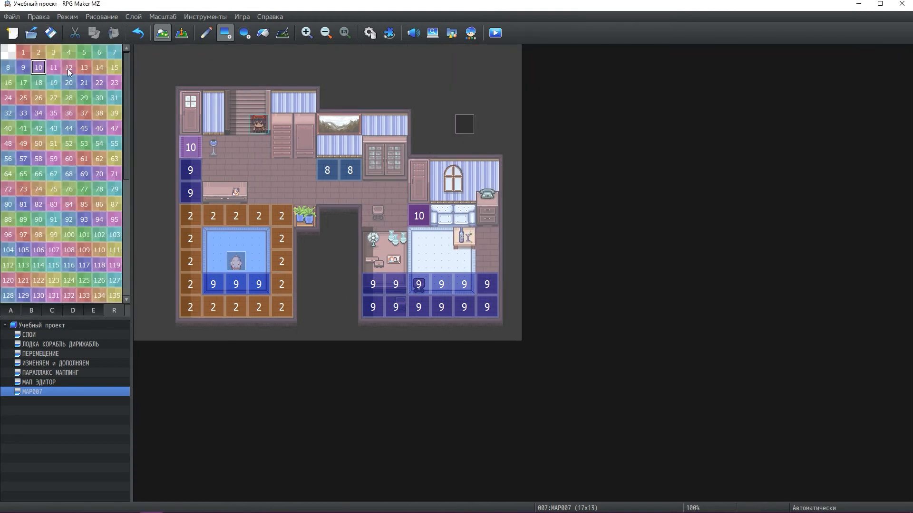
# Pick region 12 for painting on the map
pyautogui.click(69, 68)
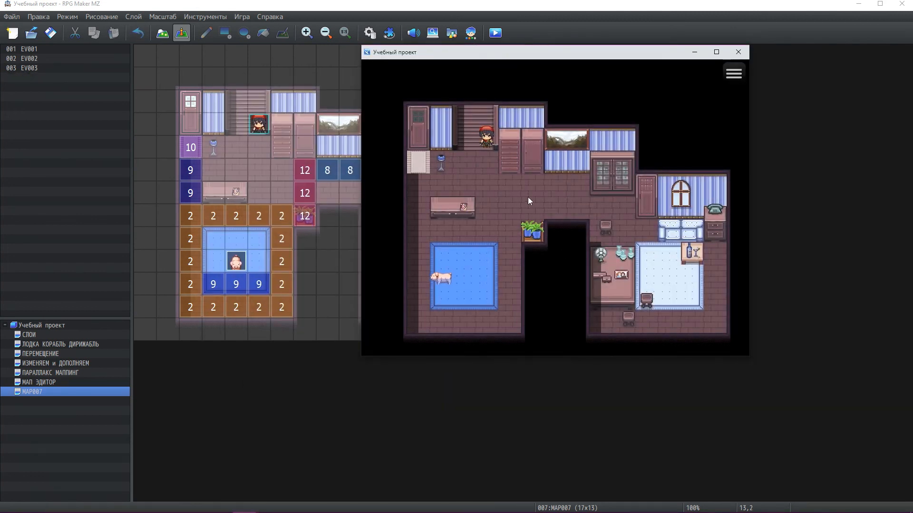
# In the playtest, walk the character onto the region 12 tiles, advance through the goblin encounter and flee the battle
pyautogui.click(526, 194)
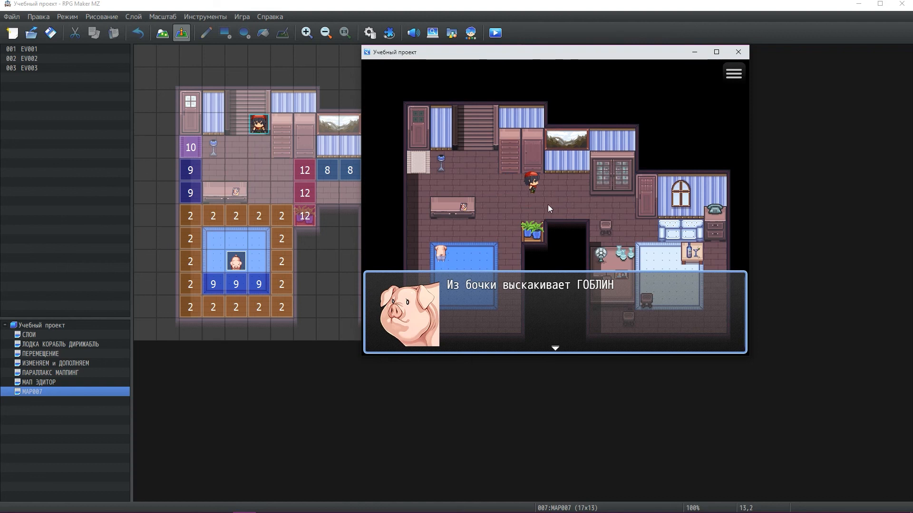
pyautogui.click(548, 204)
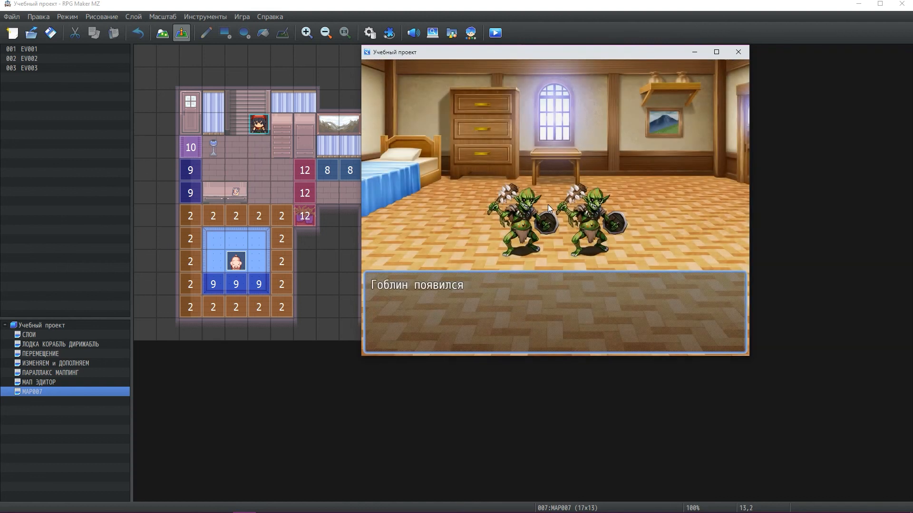
pyautogui.click(547, 205)
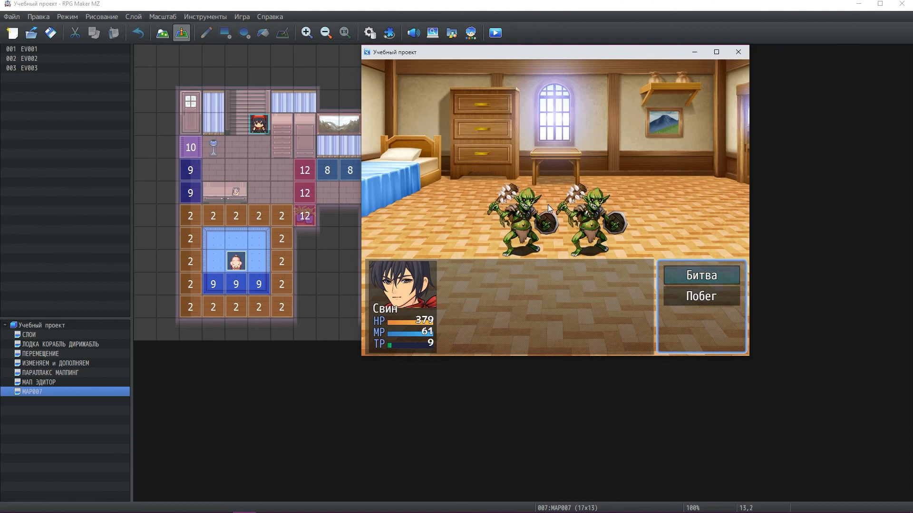
pyautogui.click(712, 301)
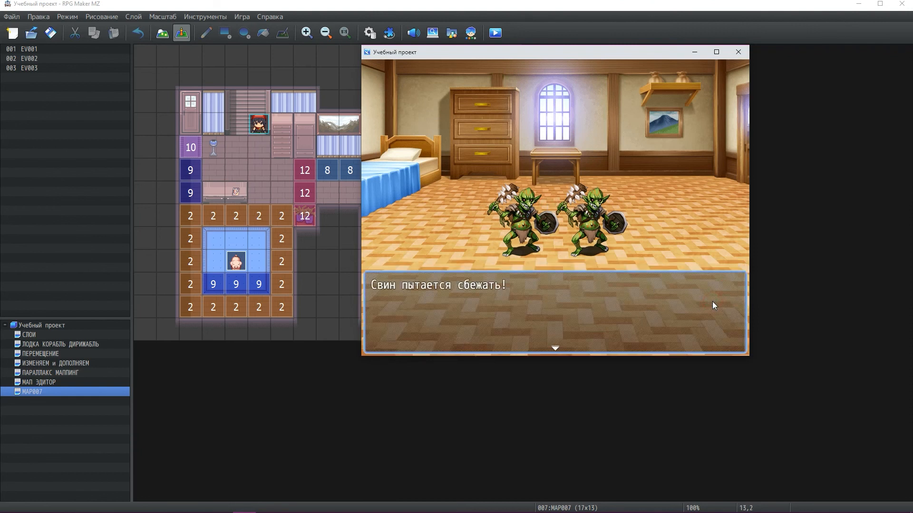
pyautogui.click(712, 301)
# Walk the character back and forth across the region 12 tiles to check the encounter's other outcomes
pyautogui.click(620, 213)
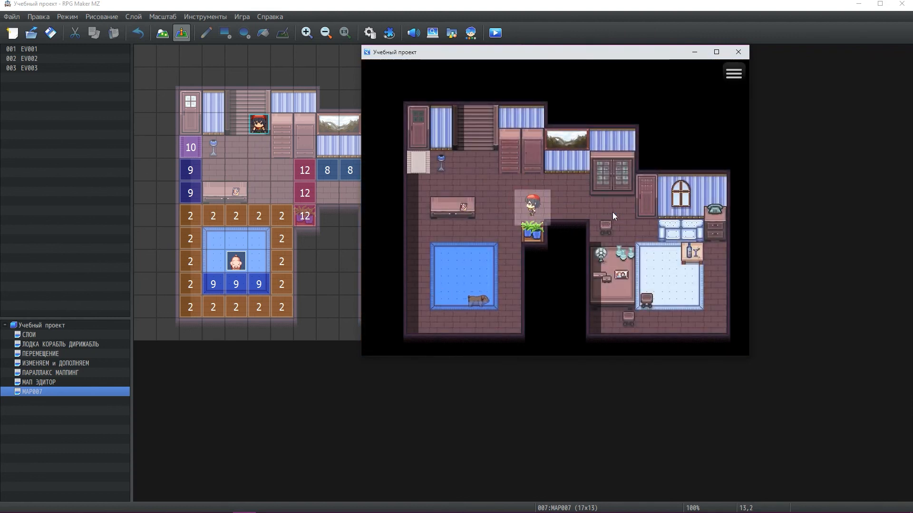
pyautogui.click(598, 213)
pyautogui.click(540, 200)
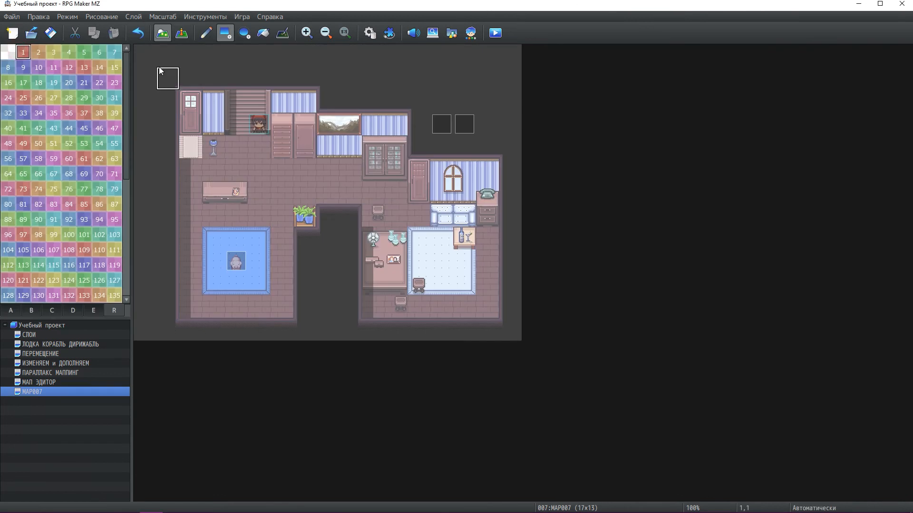
# Fill the upper six map rows with full-width, two-row bands of regions 1, 2 and 3, starting at the top
pyautogui.moveTo(145, 57)
pyautogui.mouseDown()
pyautogui.moveTo(393, 85)
pyautogui.moveTo(510, 79)
pyautogui.mouseUp()
pyautogui.click(38, 52)
pyautogui.moveTo(144, 101); pyautogui.dragTo(509, 124)
pyautogui.click(53, 52)
pyautogui.moveTo(145, 148)
pyautogui.mouseDown()
pyautogui.moveTo(363, 150)
pyautogui.moveTo(510, 170)
pyautogui.mouseUp()
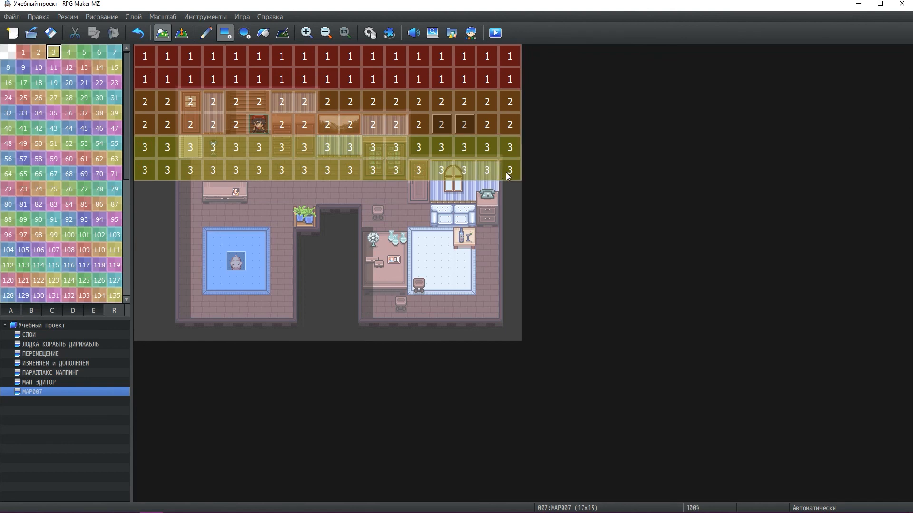
# Continue the full-width, two-row bands with regions 4, 5 and 6, and fill the last map row with region 7
pyautogui.click(69, 52)
pyautogui.moveTo(144, 192); pyautogui.dragTo(510, 215)
pyautogui.click(84, 52)
pyautogui.moveTo(144, 238); pyautogui.dragTo(509, 261)
pyautogui.click(99, 52)
pyautogui.moveTo(145, 283)
pyautogui.mouseDown()
pyautogui.moveTo(464, 285)
pyautogui.moveTo(510, 307)
pyautogui.mouseUp()
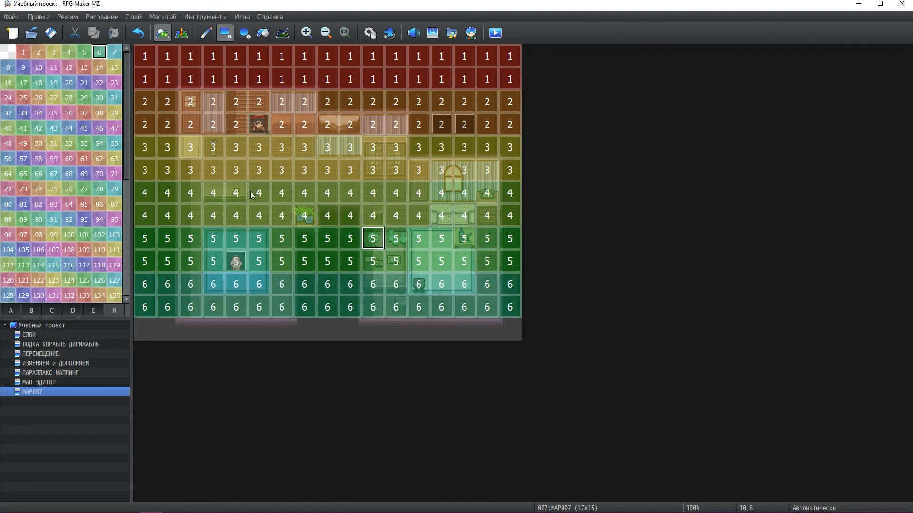
pyautogui.click(114, 51)
pyautogui.moveTo(145, 329)
pyautogui.mouseDown()
pyautogui.moveTo(502, 342)
pyautogui.moveTo(518, 335)
pyautogui.mouseUp()
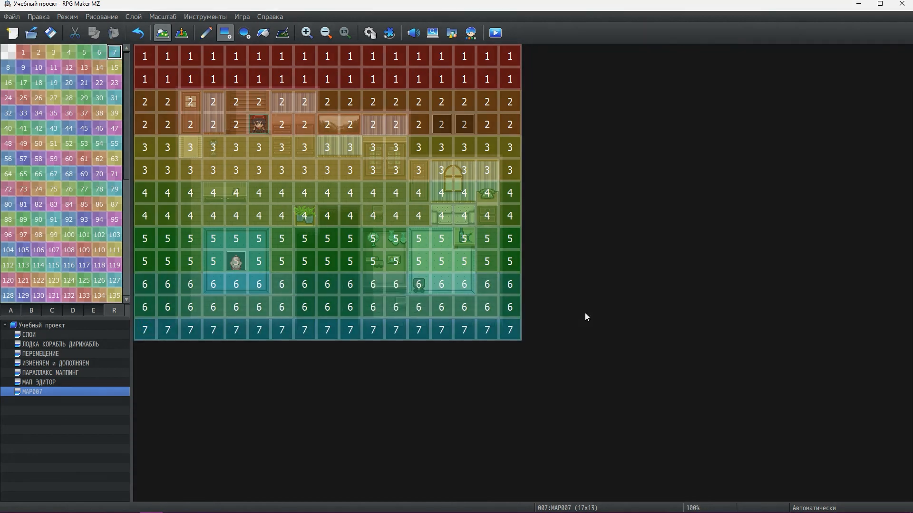